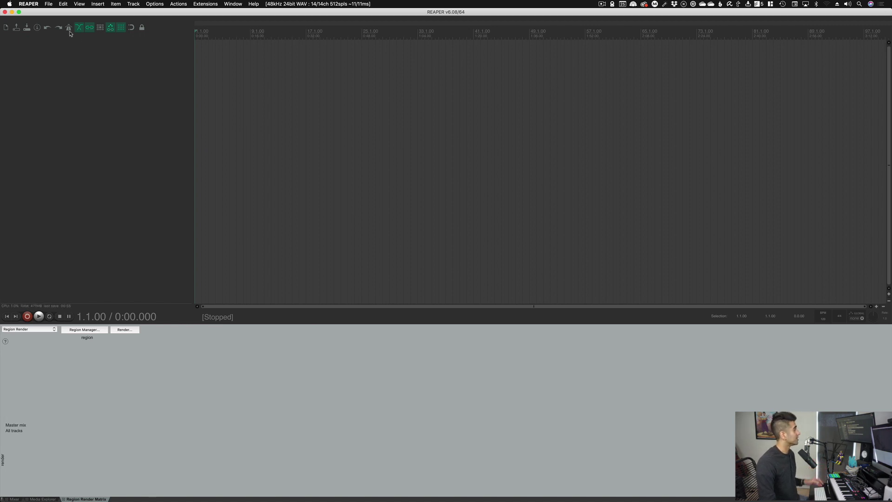
Open REAPER Preferences, move the window to the centre, and select the General page.
{"action": "left_click", "coordinate": [28, 4]}
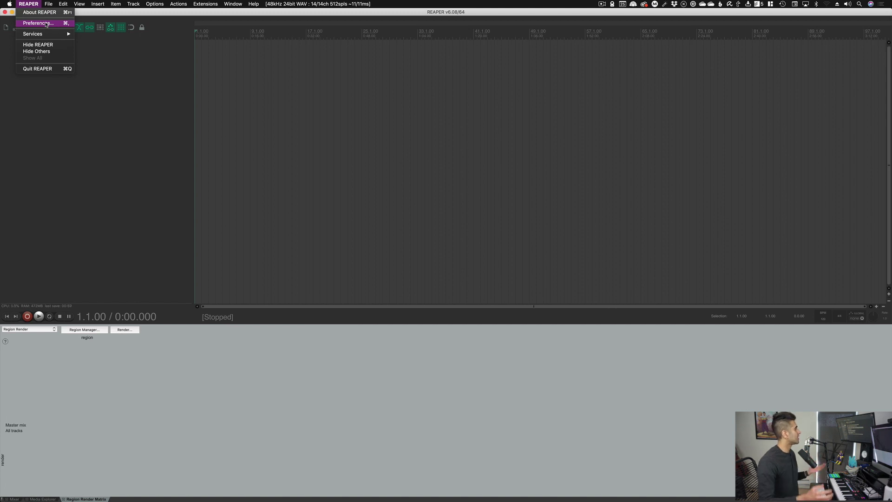
{"action": "left_click", "coordinate": [46, 23]}
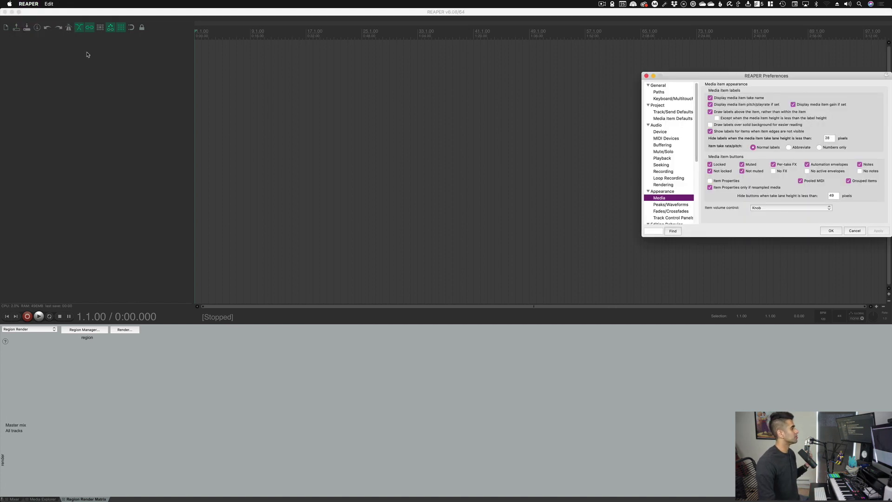
{"action": "left_click_drag", "start_coordinate": [710, 76], "coordinate": [547, 72]}
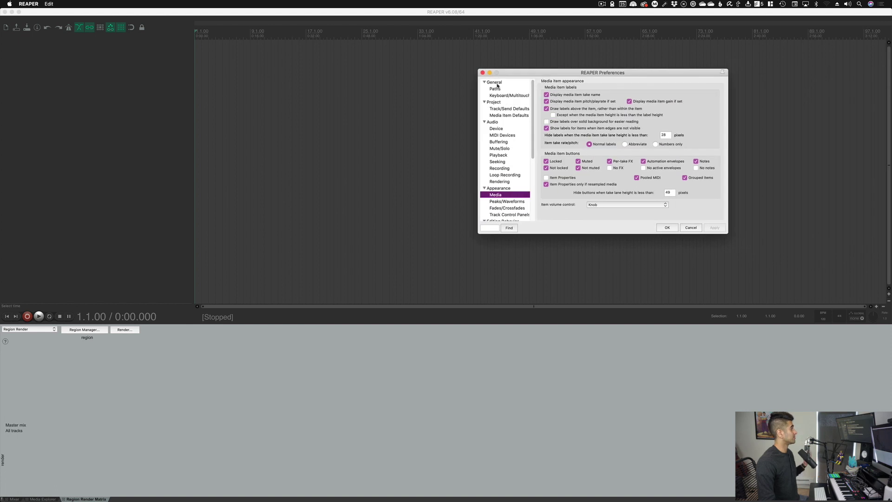
{"action": "scroll", "coordinate": [504, 120], "scroll_direction": "down", "scroll_amount": 5}
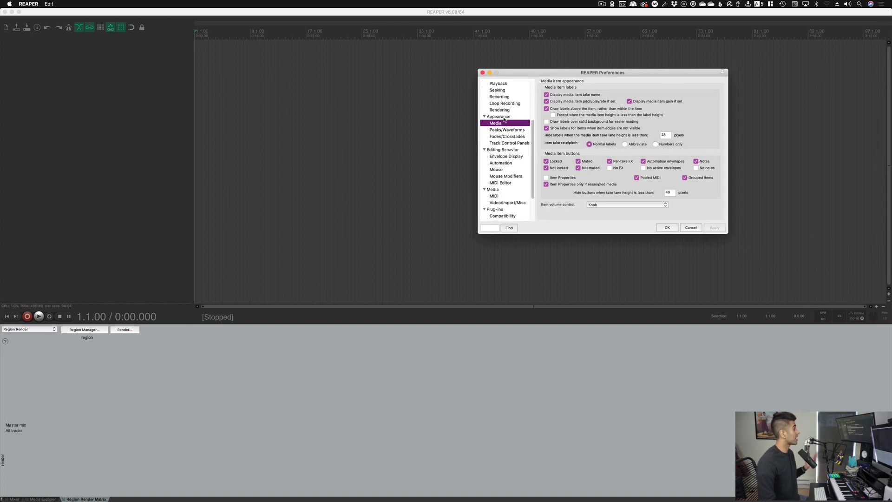
{"action": "scroll", "coordinate": [509, 209], "scroll_direction": "up", "scroll_amount": 5}
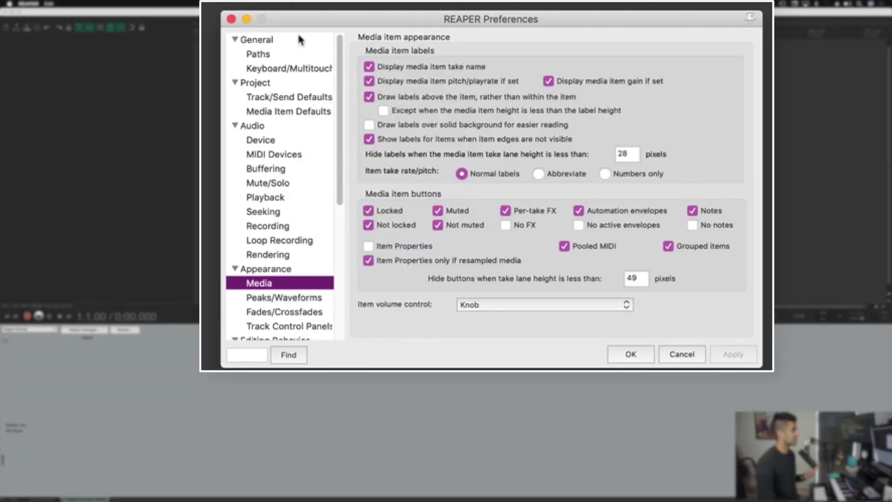
{"action": "left_click", "coordinate": [299, 40]}
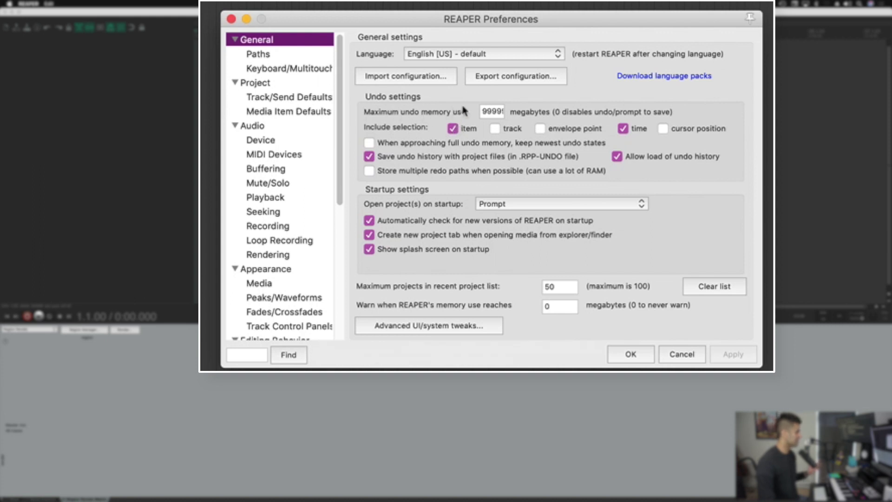
Check the maximum undo memory field, then switch to the Project preferences page.
{"action": "left_click", "coordinate": [493, 113]}
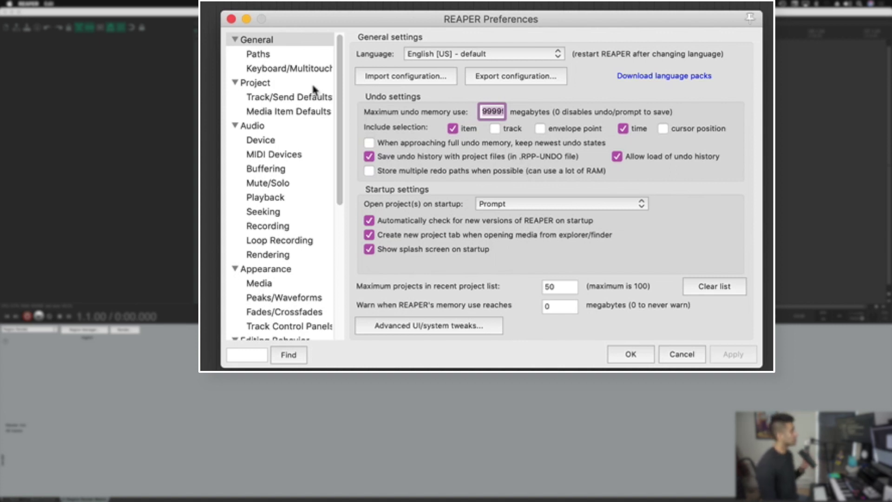
{"action": "left_click", "coordinate": [299, 85]}
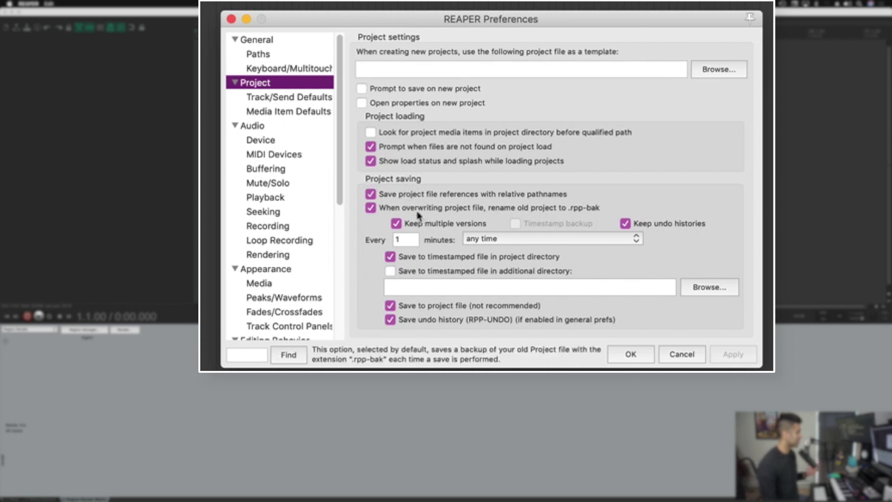
{"action": "double_click", "coordinate": [422, 224]}
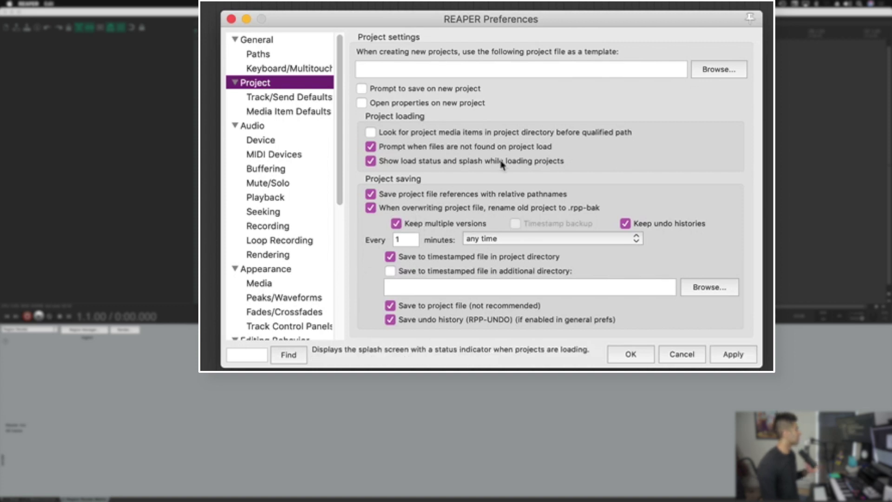
{"action": "double_click", "coordinate": [466, 224]}
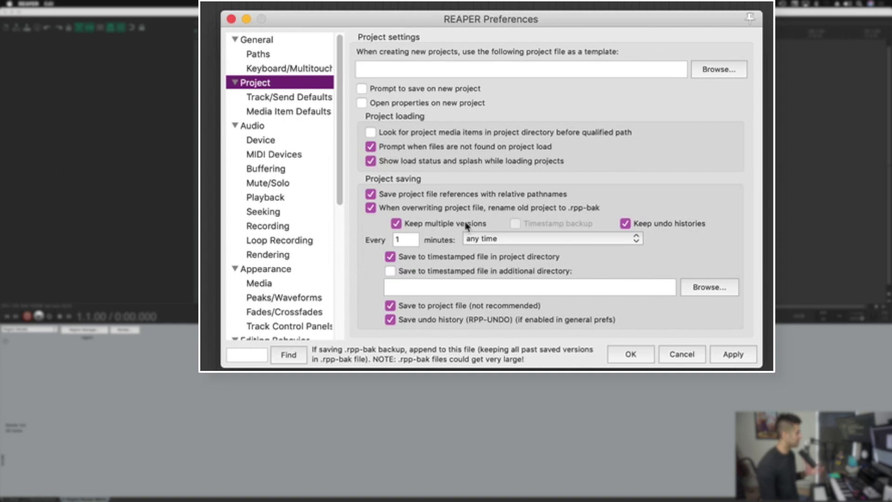
{"action": "double_click", "coordinate": [649, 228]}
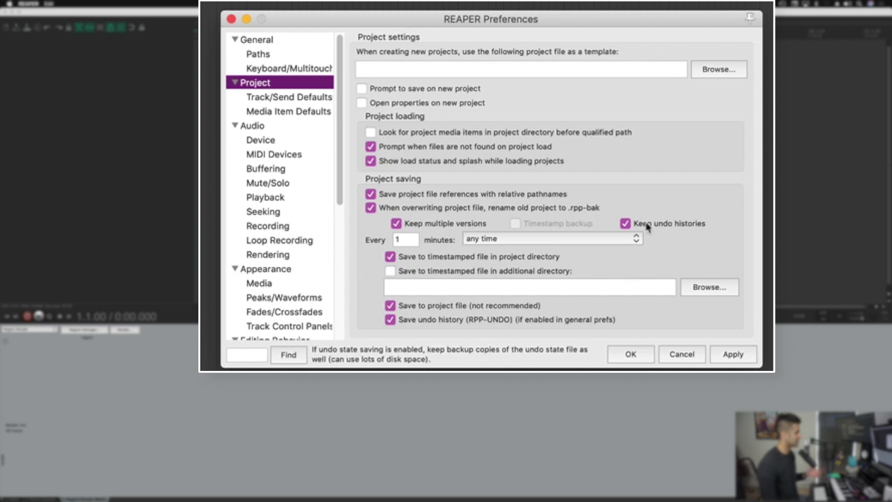
{"action": "left_click", "coordinate": [412, 245]}
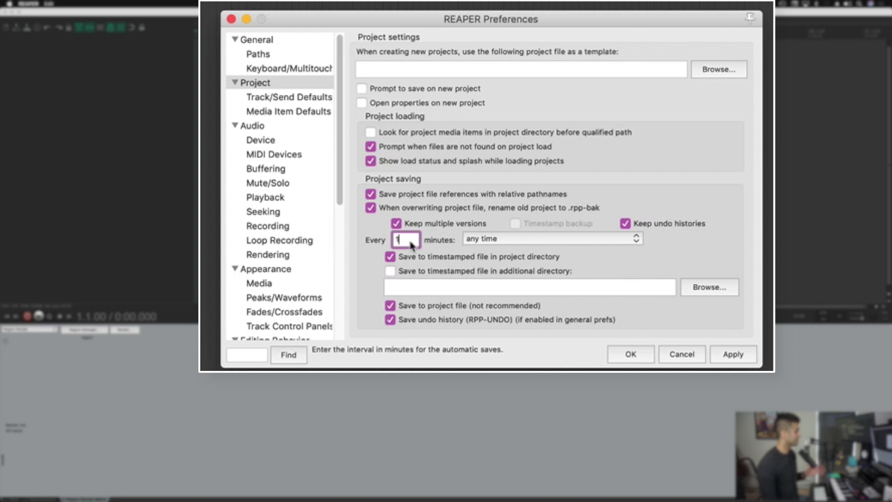
Leave auto-save timing on 'any time' and switch to the Media Item Defaults page.
{"action": "left_click", "coordinate": [480, 239]}
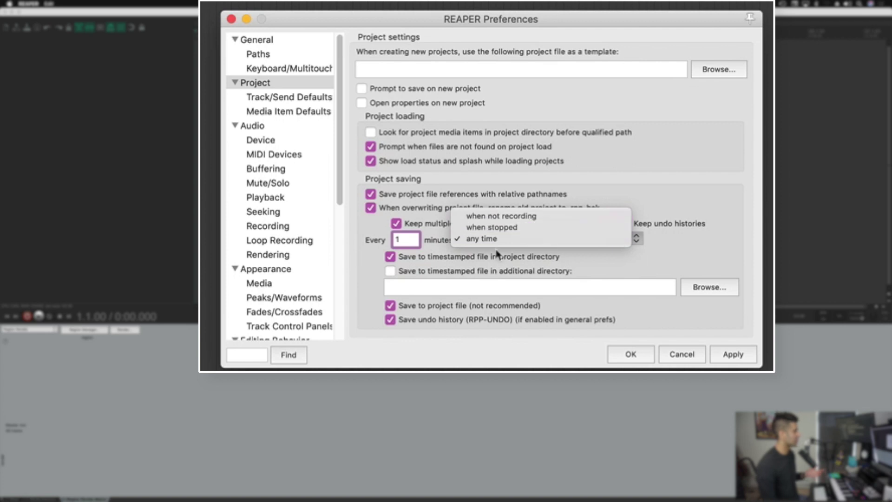
{"action": "left_click", "coordinate": [490, 239]}
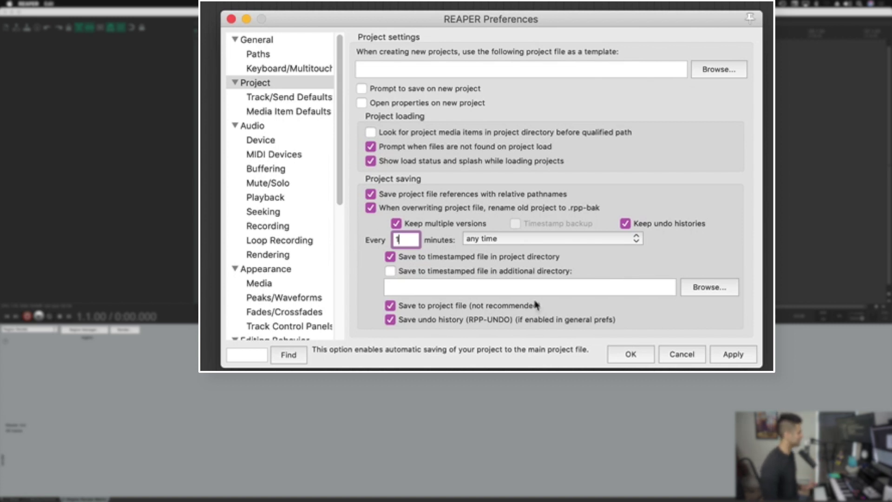
{"action": "left_click", "coordinate": [280, 112]}
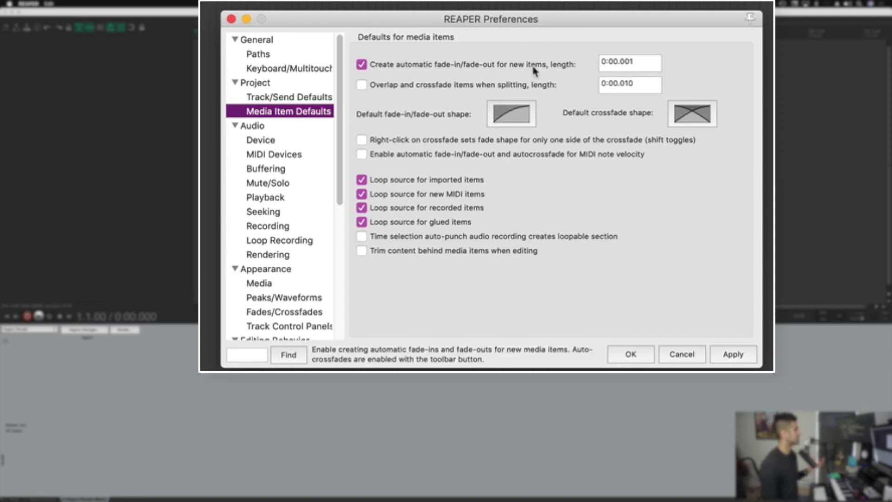
{"action": "left_click", "coordinate": [650, 62]}
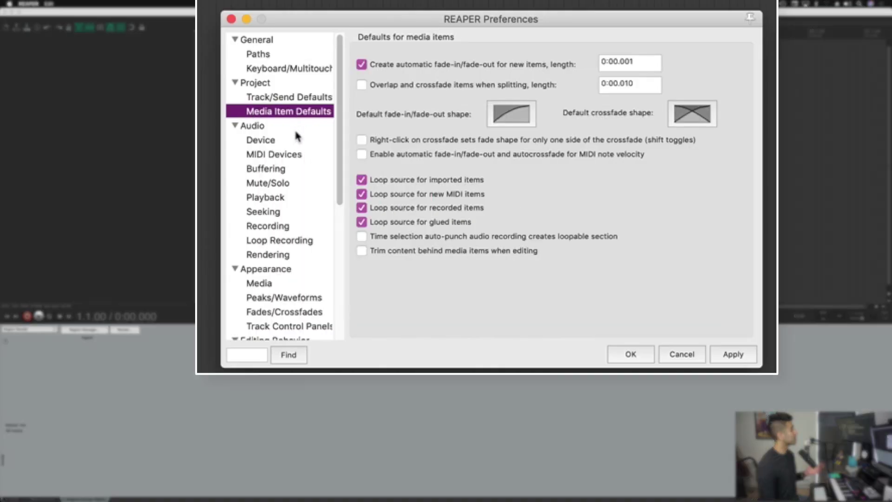
Select the Audio page in the Preferences category tree.
{"action": "left_click", "coordinate": [290, 125]}
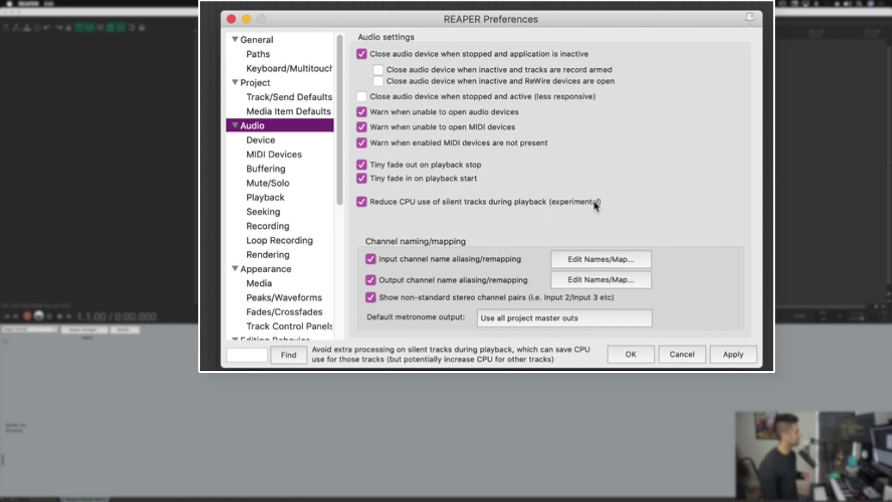
Keep the Mute/Solo auto-mute threshold at +18 dB, then go to Appearance > Media.
{"action": "left_click", "coordinate": [293, 185]}
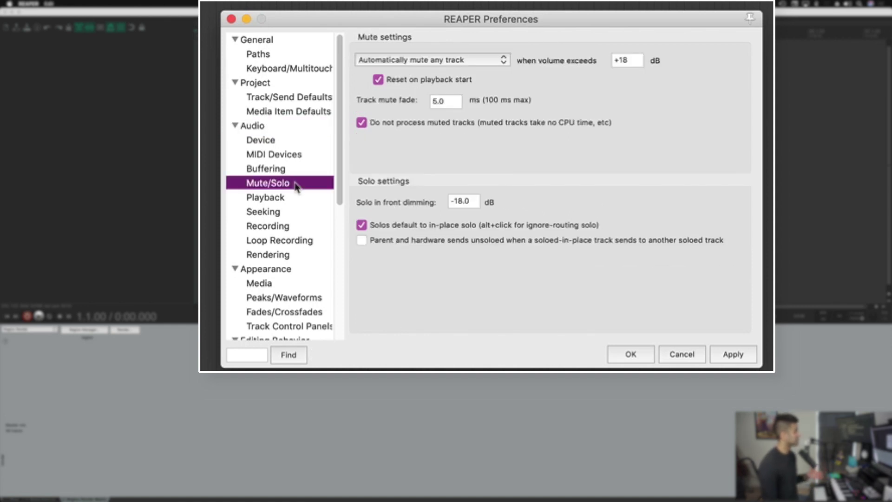
{"action": "left_click", "coordinate": [626, 63]}
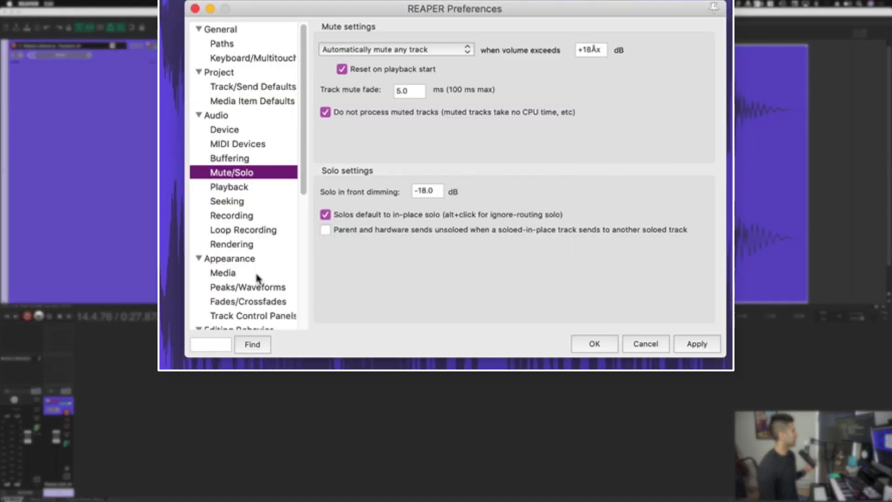
{"action": "left_click", "coordinate": [231, 274]}
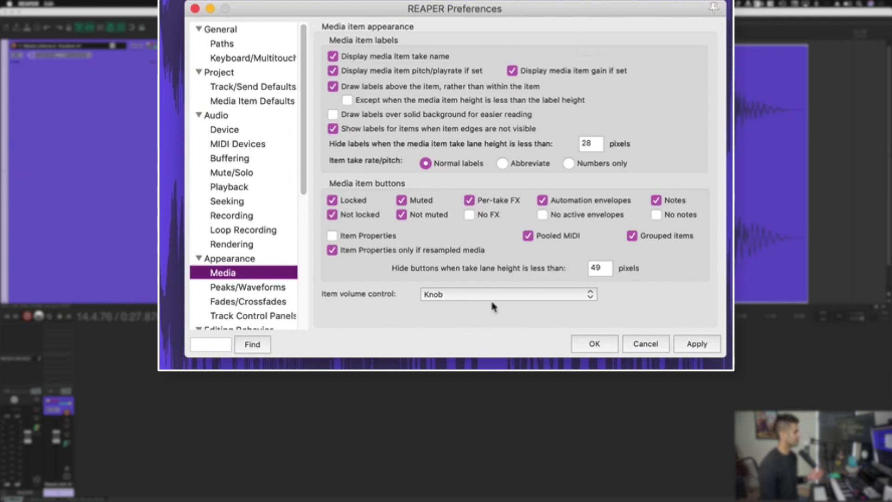
Keep Knob as the item volume control and move Preferences aside to reveal the waveform.
{"action": "left_click", "coordinate": [463, 296]}
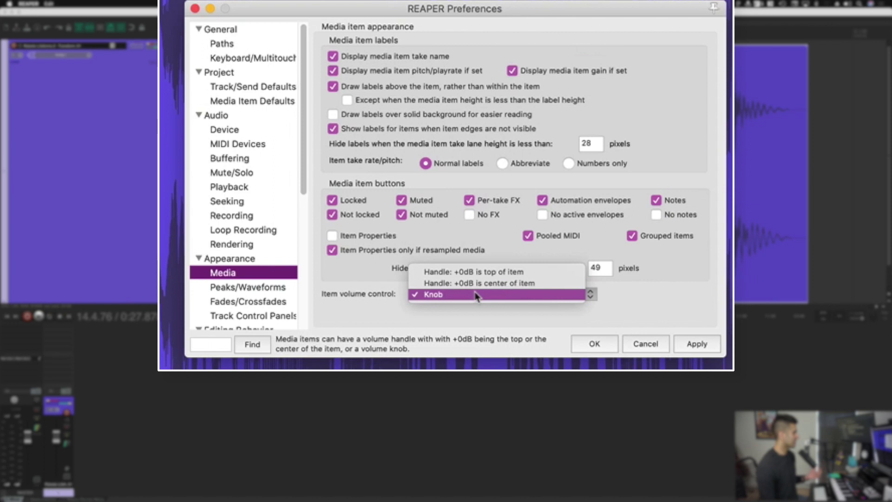
{"action": "left_click", "coordinate": [477, 296]}
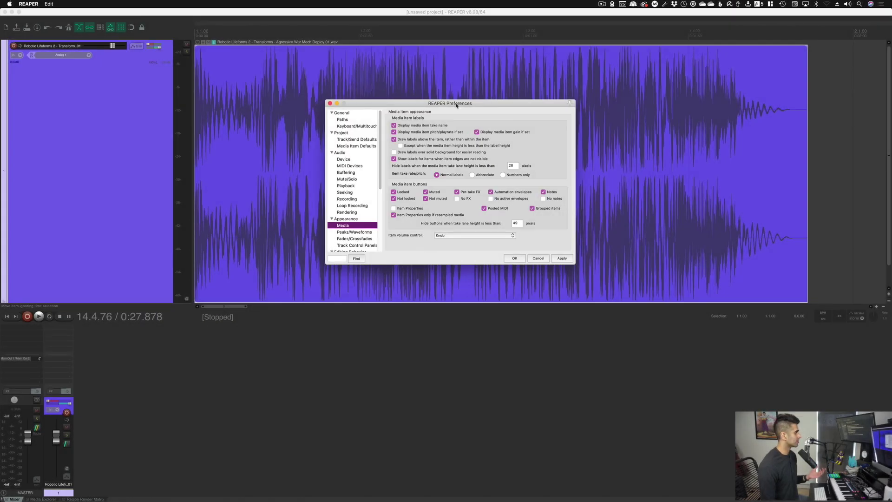
{"action": "left_click_drag", "start_coordinate": [469, 9], "coordinate": [739, 23]}
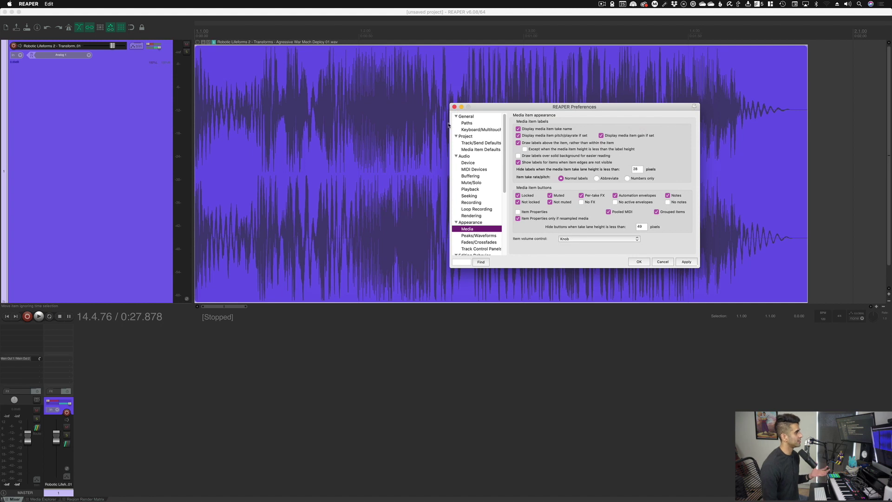
Lower the audio item's volume with its header knob and shift Preferences up and right.
{"action": "left_click", "coordinate": [387, 119]}
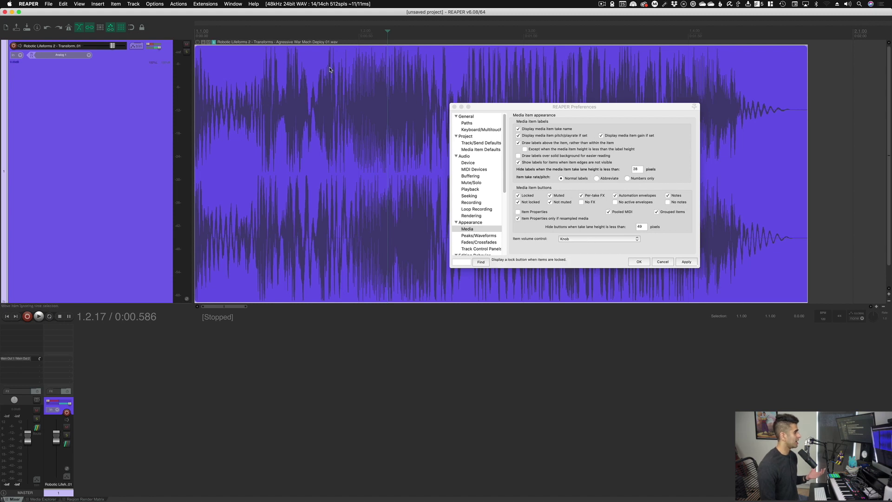
{"action": "mouse_move", "coordinate": [287, 58]}
{"action": "left_mouse_down"}
{"action": "mouse_move", "coordinate": [307, 59]}
{"action": "mouse_move", "coordinate": [288, 63]}
{"action": "left_mouse_up"}
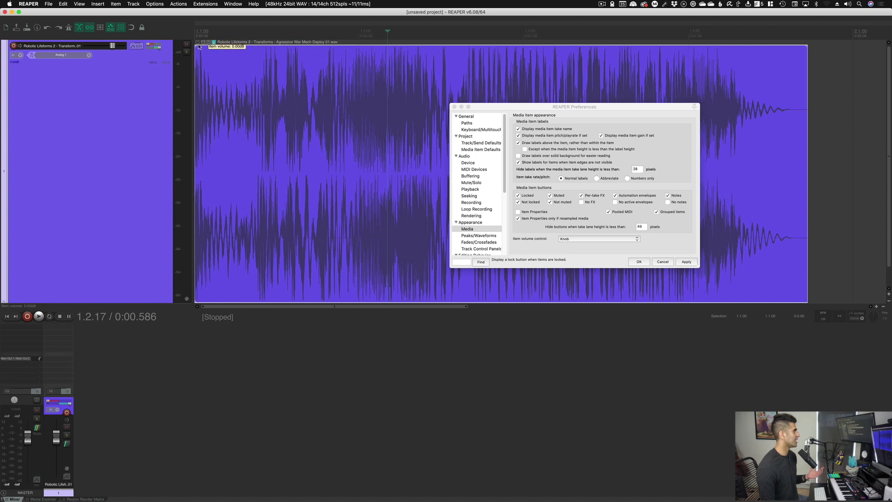
{"action": "left_click_drag", "start_coordinate": [197, 42], "coordinate": [227, 69]}
{"action": "left_click_drag", "start_coordinate": [574, 106], "coordinate": [646, 99]}
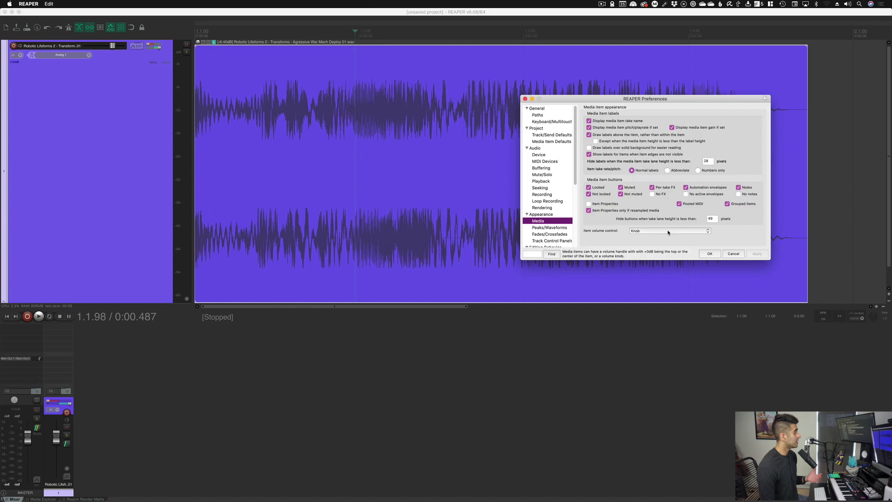
Switch item volume control to the handle with 0 dB at item centre and raise the volume.
{"action": "left_click", "coordinate": [673, 231]}
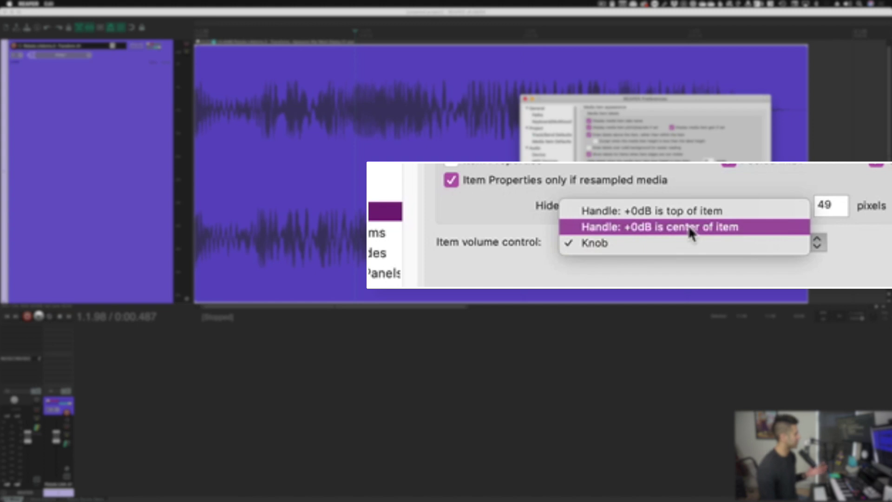
{"action": "left_click", "coordinate": [692, 229]}
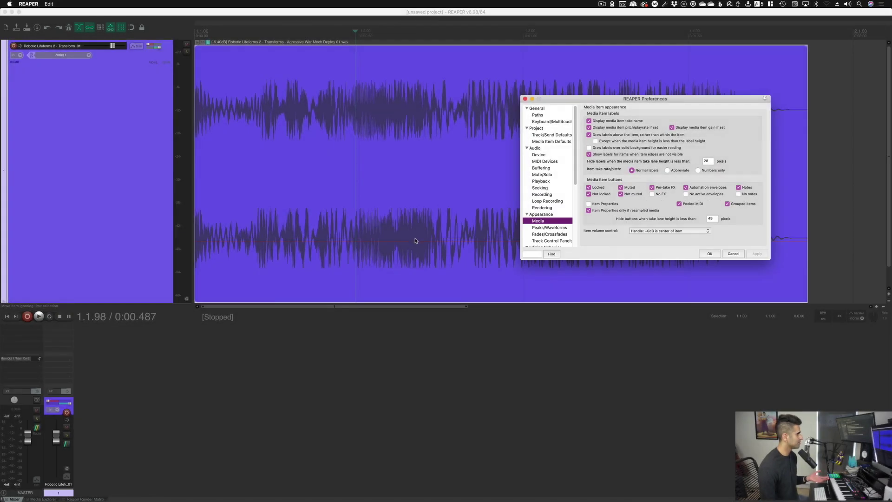
{"action": "left_click_drag", "start_coordinate": [417, 241], "coordinate": [397, 177]}
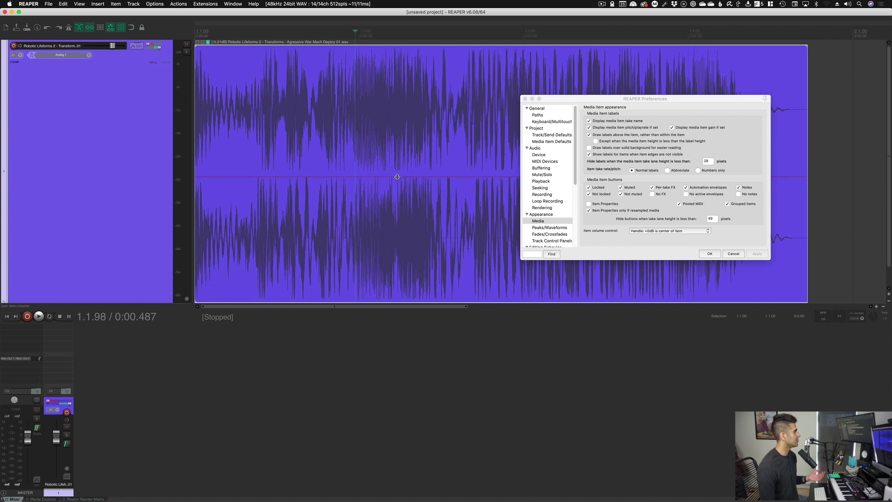
Try the handle with 0 dB at item top, setting the item to 0 dB then about -6.6 dB.
{"action": "left_click", "coordinate": [656, 228]}
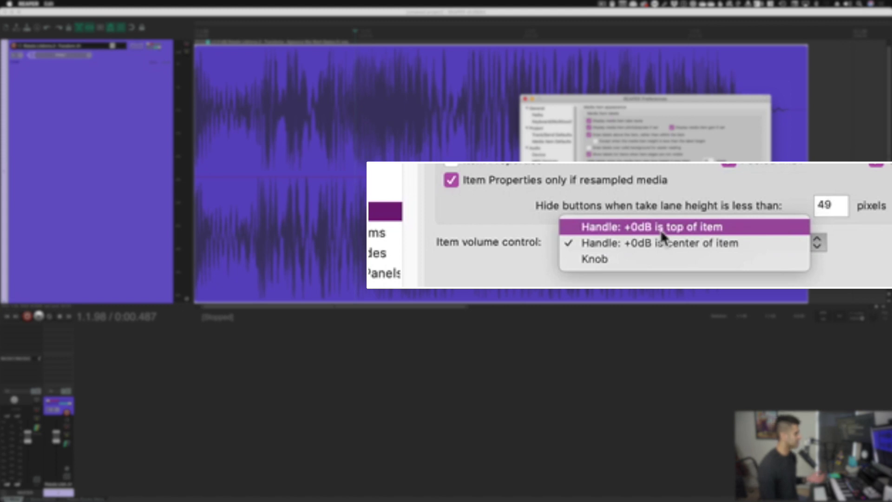
{"action": "left_click", "coordinate": [661, 229]}
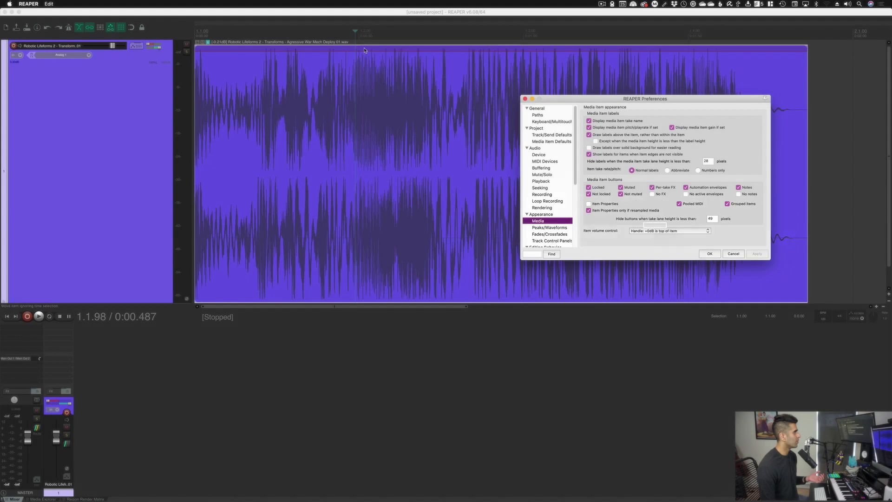
{"action": "left_click_drag", "start_coordinate": [368, 54], "coordinate": [369, 39]}
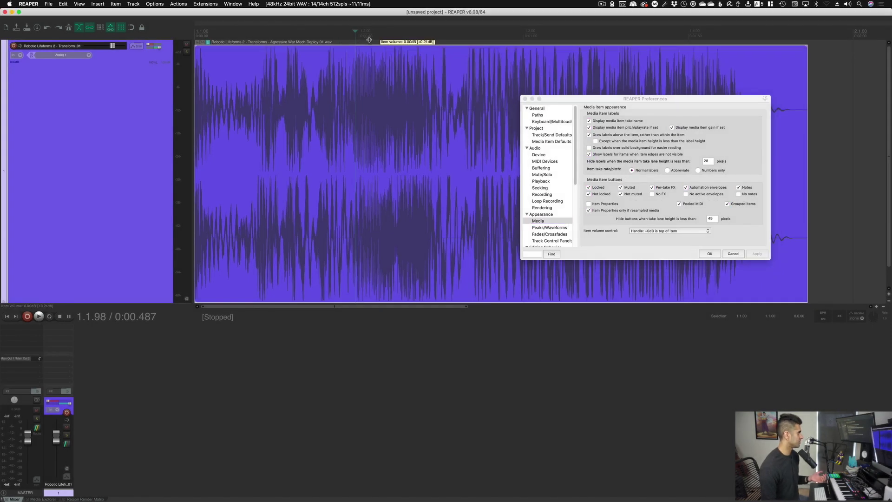
{"action": "left_click_drag", "start_coordinate": [369, 39], "coordinate": [381, 99]}
{"action": "left_click", "coordinate": [678, 231]}
Select Knob as the item volume control, apply it, and return to the item's volume knob.
{"action": "left_click", "coordinate": [676, 244]}
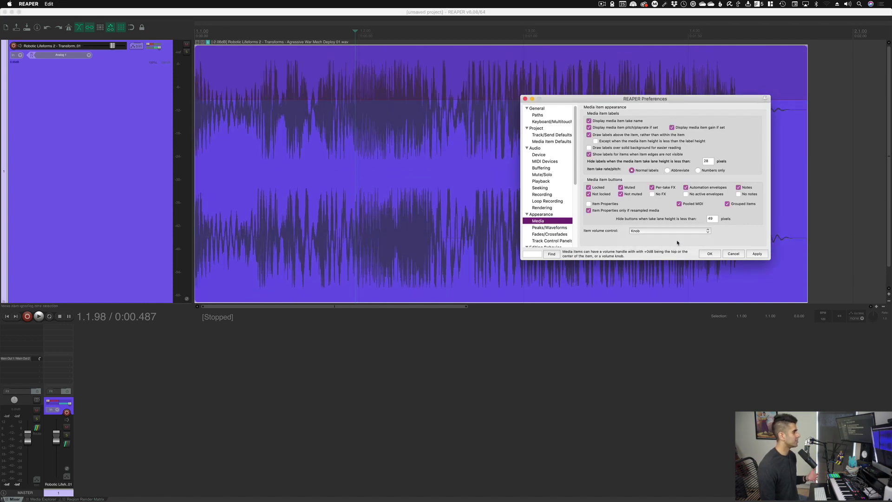
{"action": "left_click", "coordinate": [757, 254]}
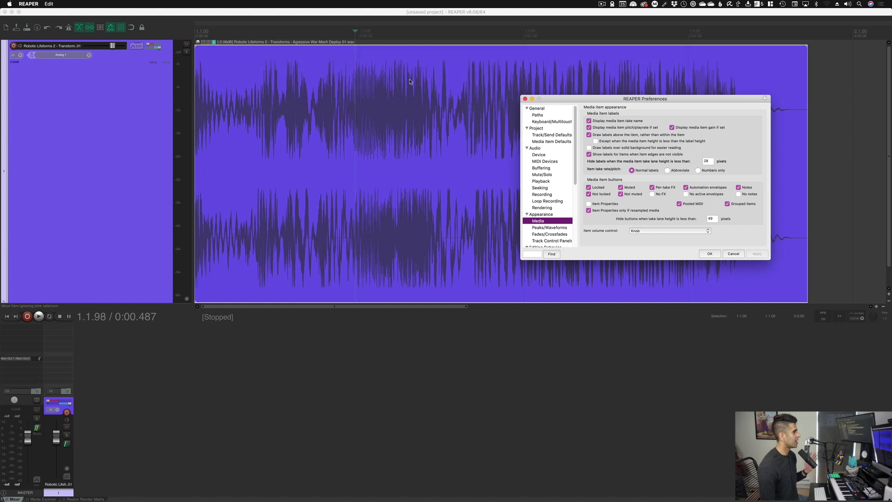
{"action": "left_click", "coordinate": [200, 43]}
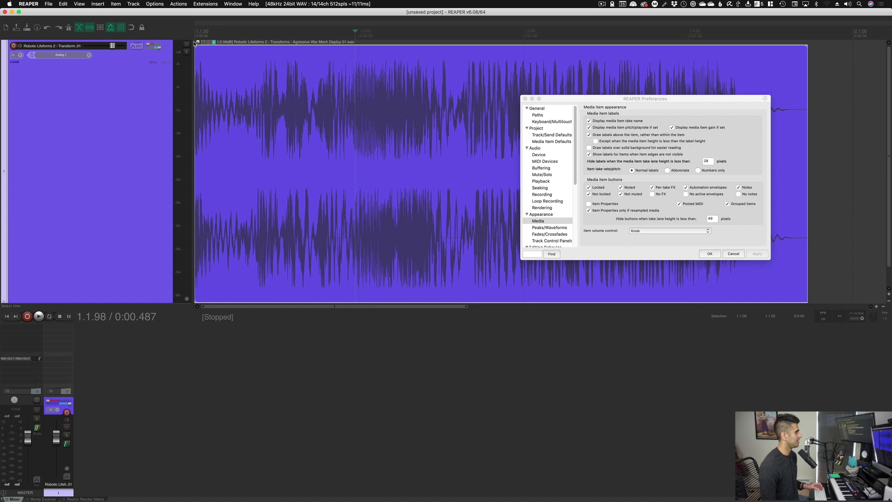